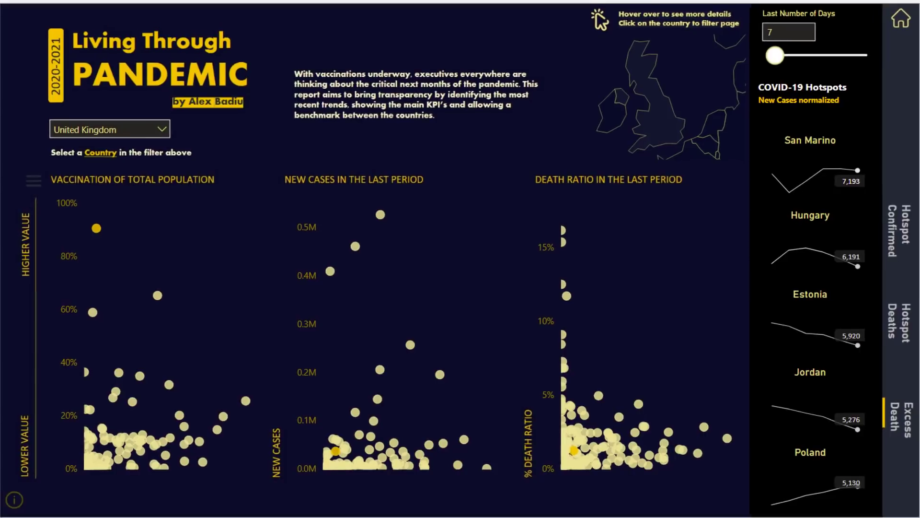
Close the empty browser tab, view the Enterprise DNA Forum home page and return to the pandemic report
click(278, 9)
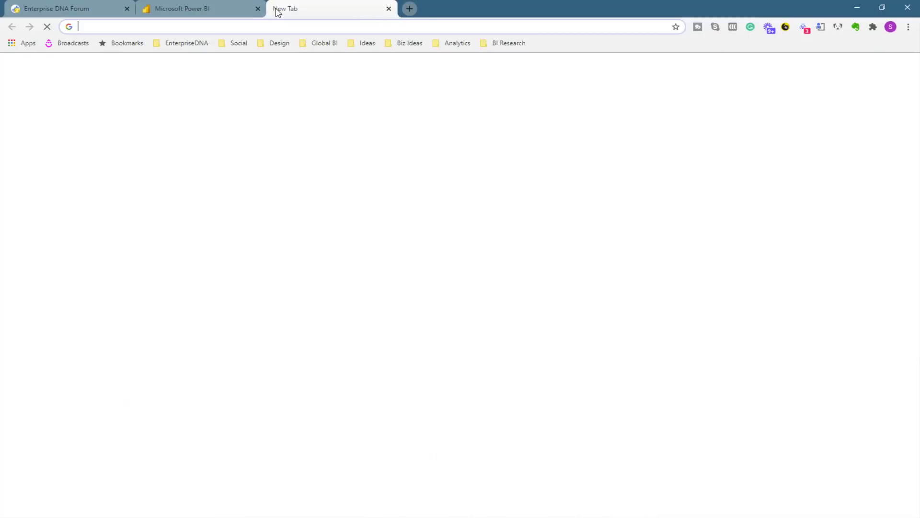
click(388, 9)
click(88, 10)
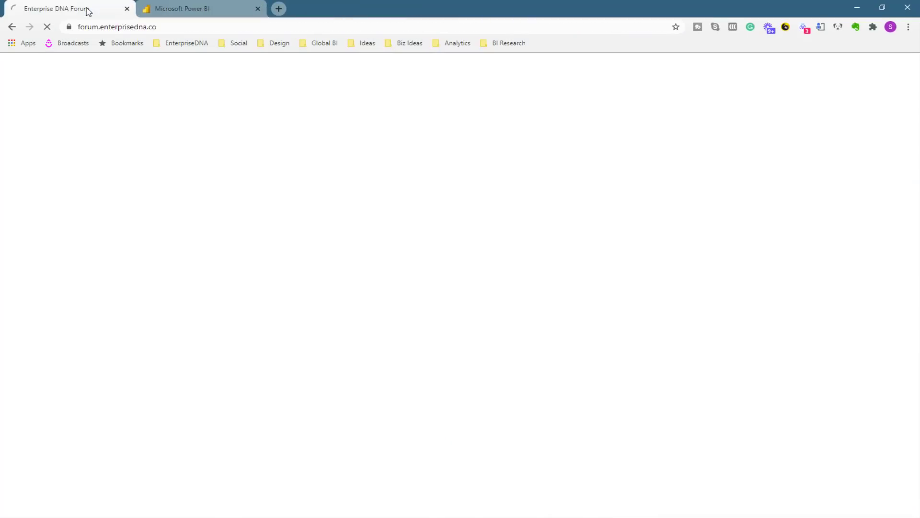
click(230, 26)
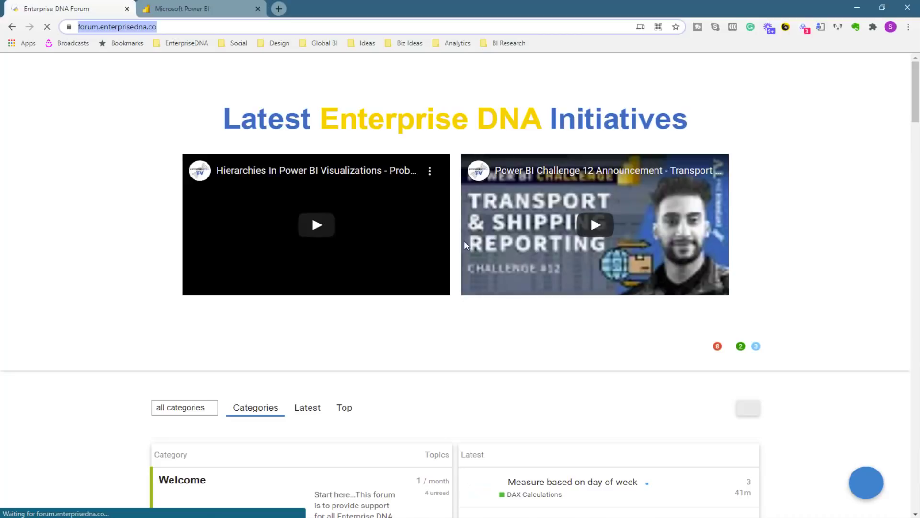
key(ctrl+Tab)
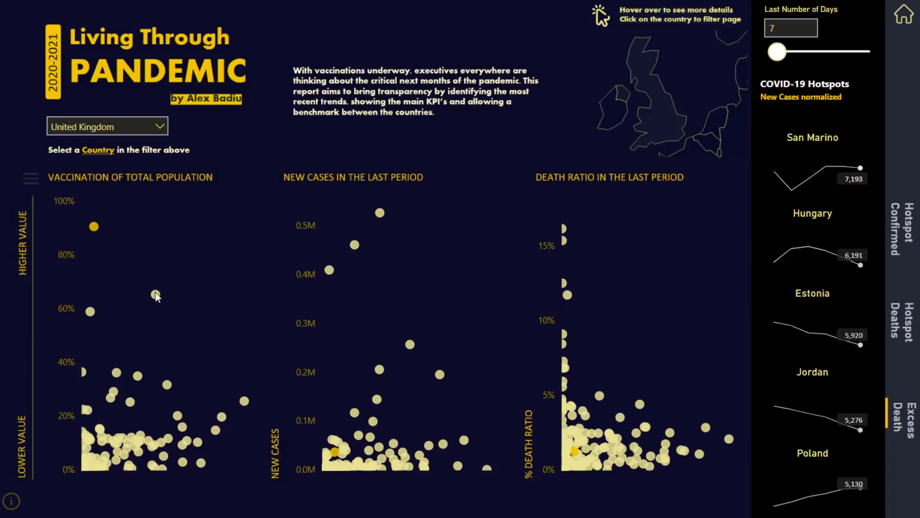
Filter the report's country selection to Australia
mouse_move(156, 294)
click(159, 125)
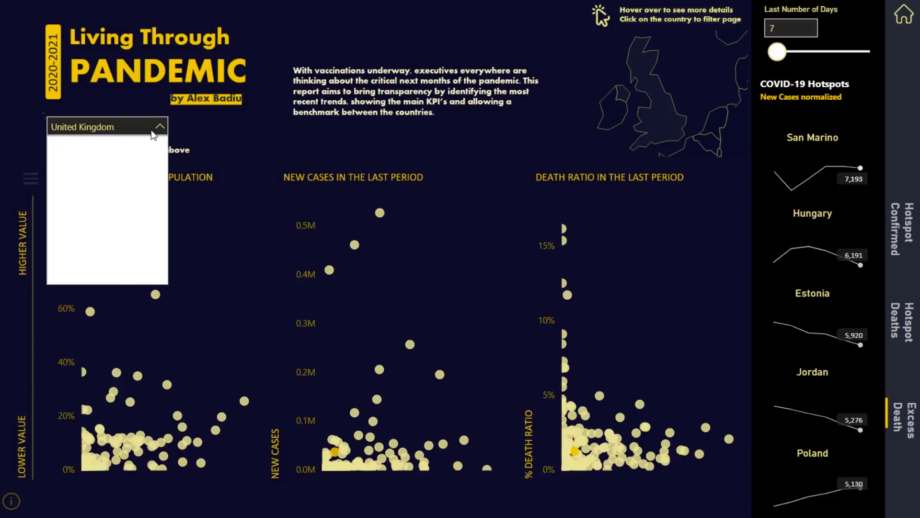
scroll(140, 192, down, 2)
click(95, 192)
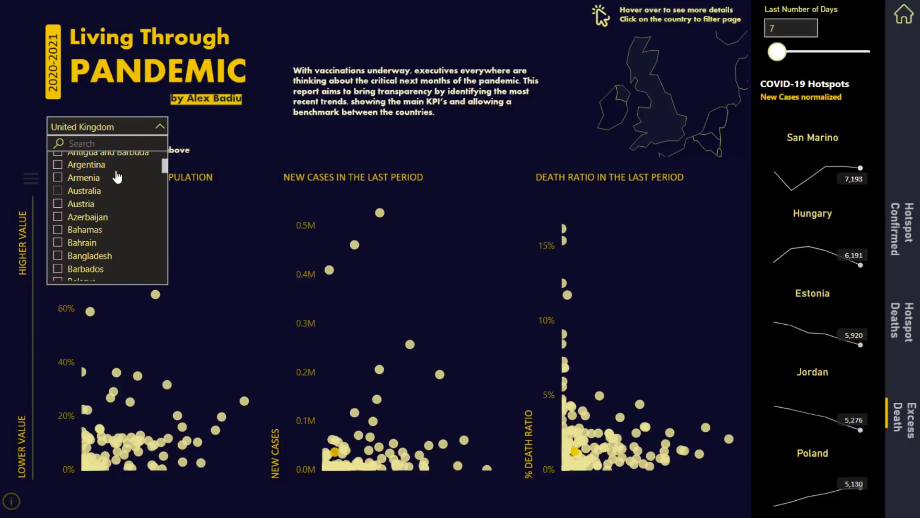
click(160, 127)
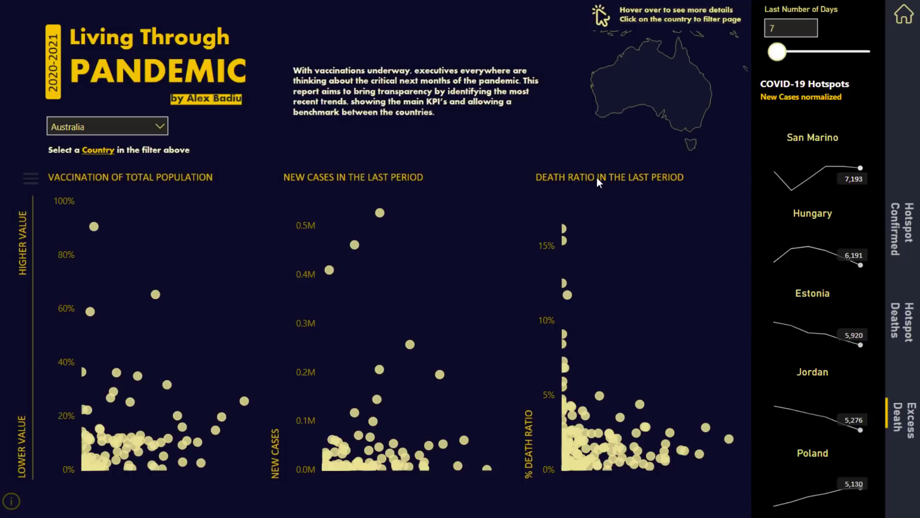
Change the report's country filter to Brazil and close the country list
click(149, 131)
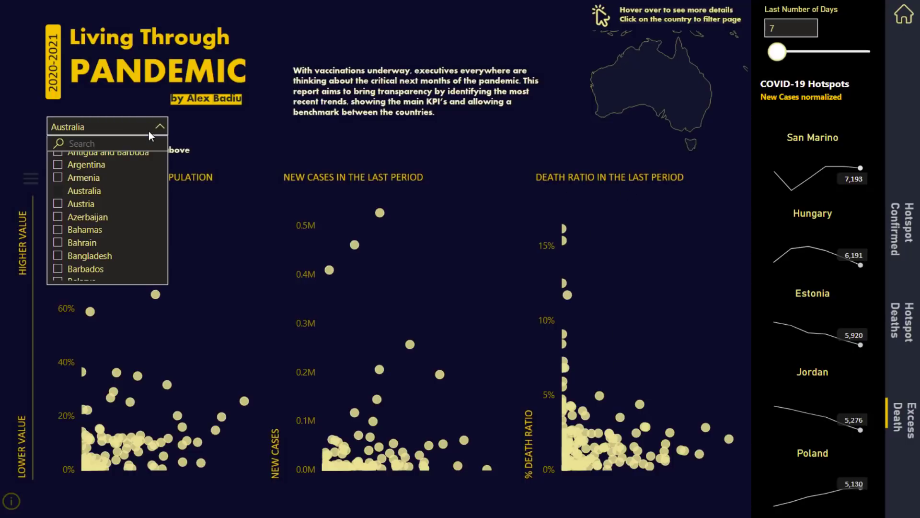
scroll(141, 185, down, 6)
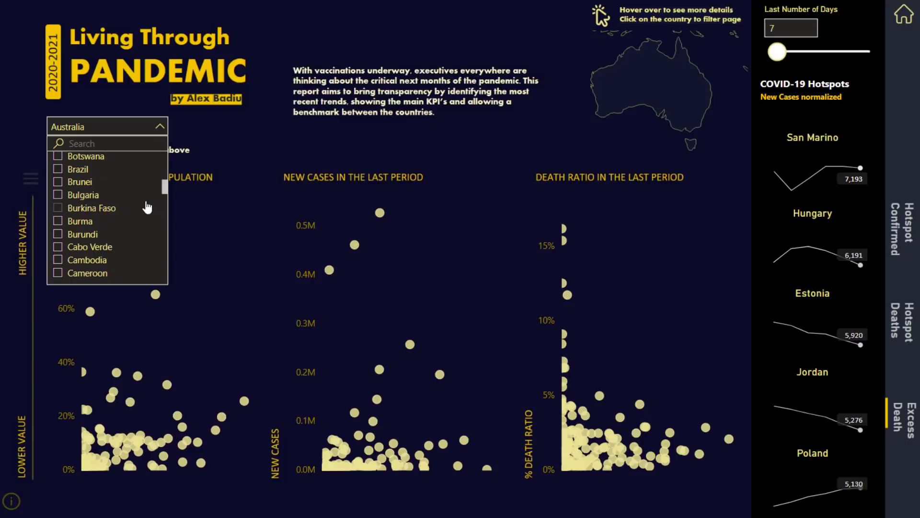
click(64, 171)
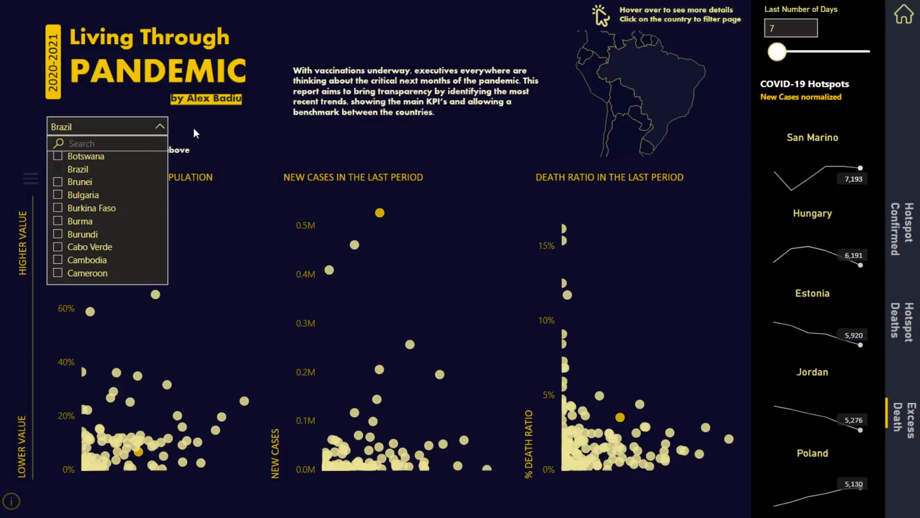
click(240, 138)
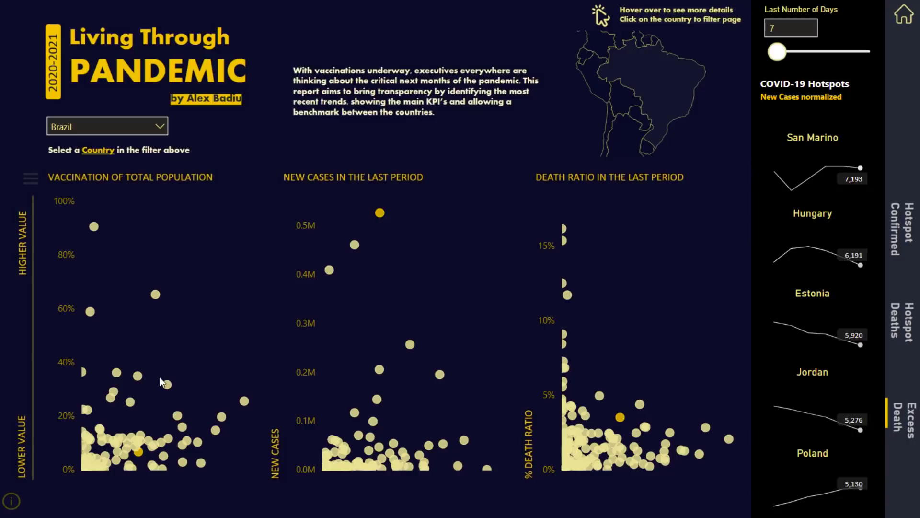
Examine the details of the highlighted Brazil point, a mid-range point and the highest point in the vaccination chart
mouse_move(141, 453)
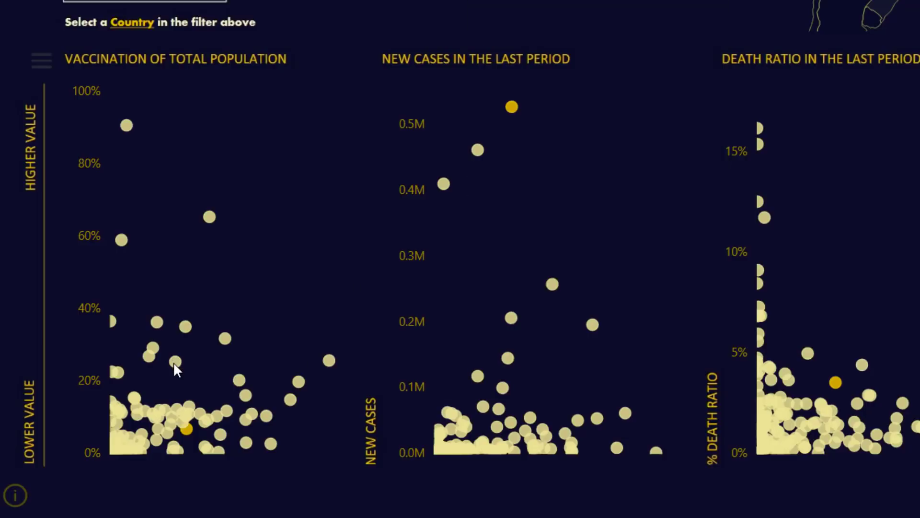
mouse_move(173, 361)
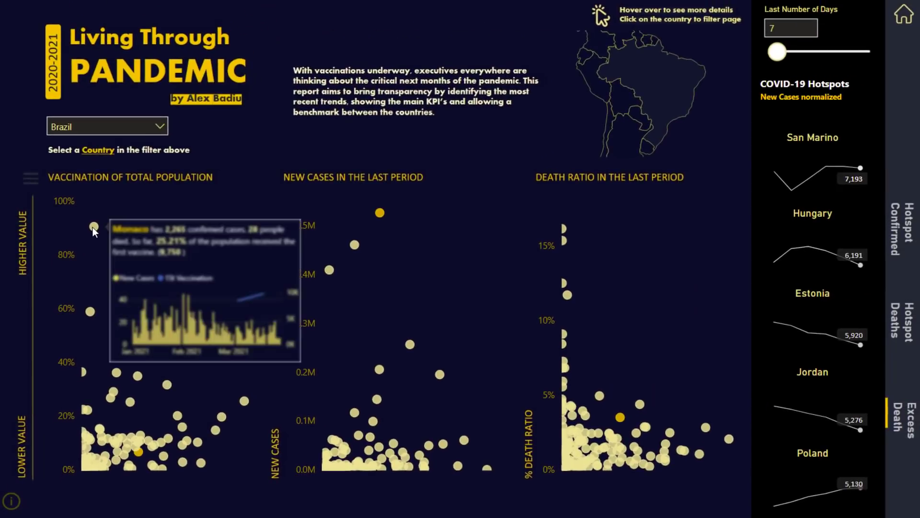
mouse_move(93, 227)
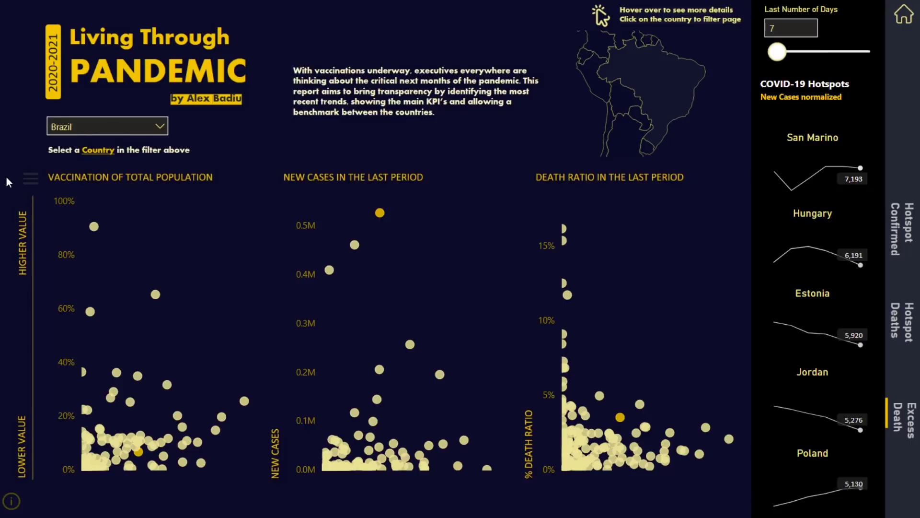
Examine the available options for personalizing the report view and close the filter pane
click(31, 179)
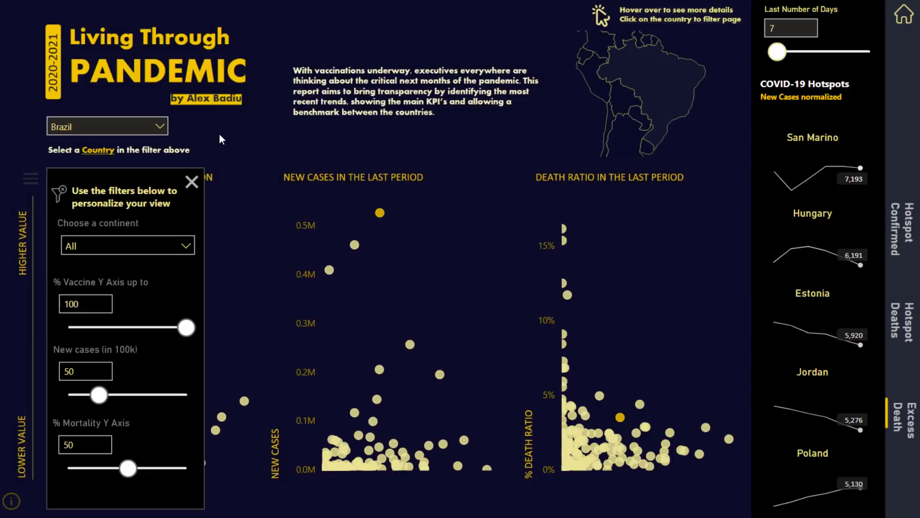
click(192, 182)
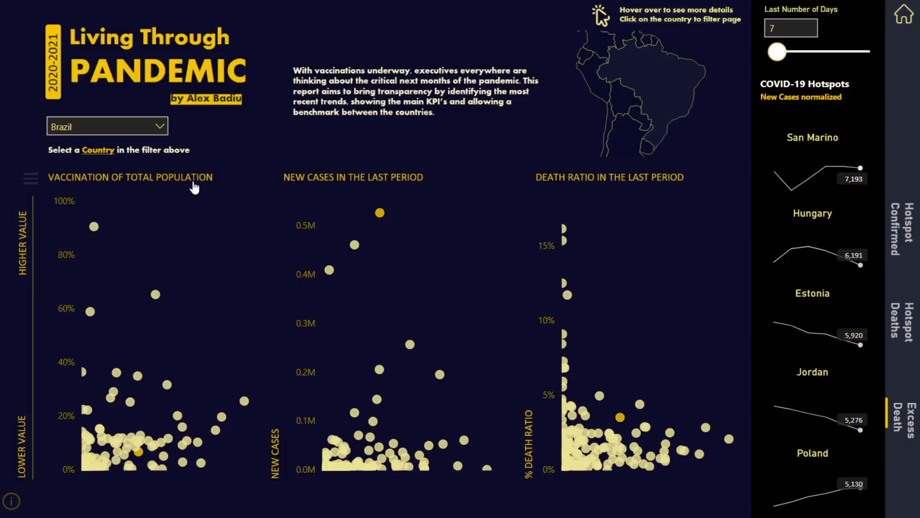
click(28, 183)
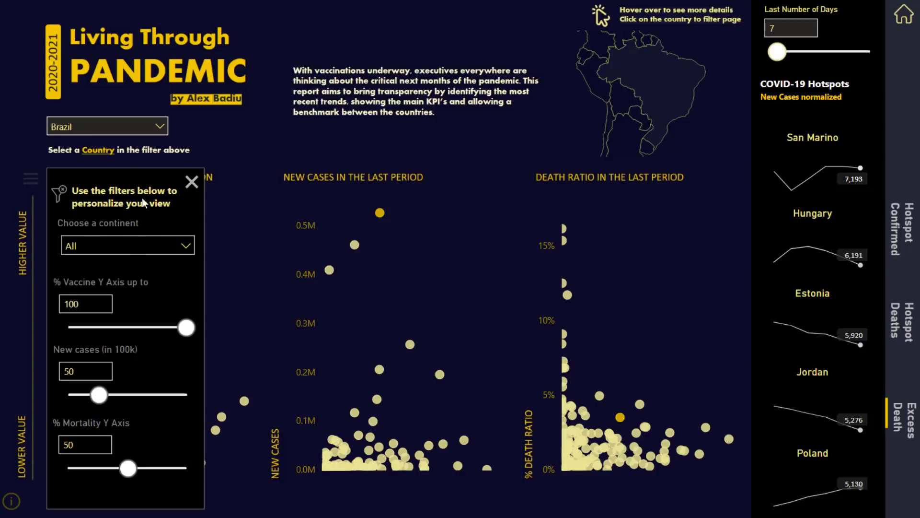
click(192, 183)
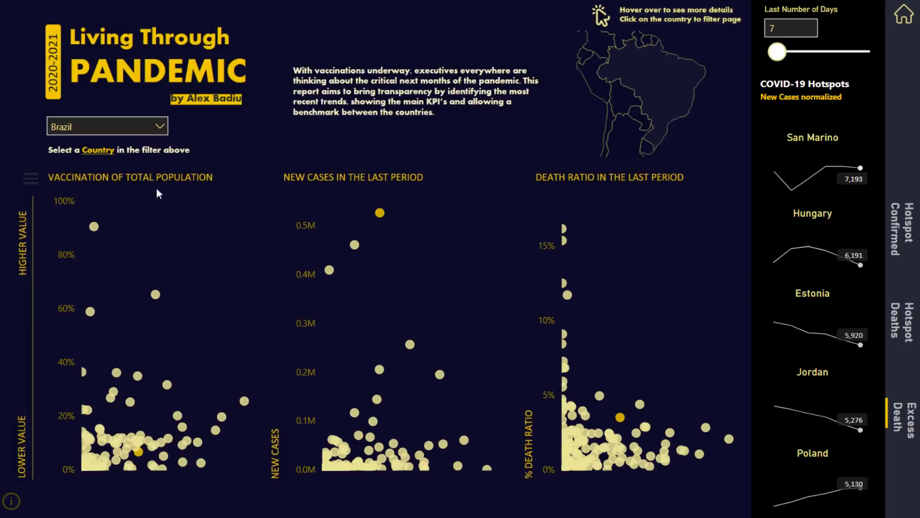
Filter the report's charts to the continent South America
click(28, 182)
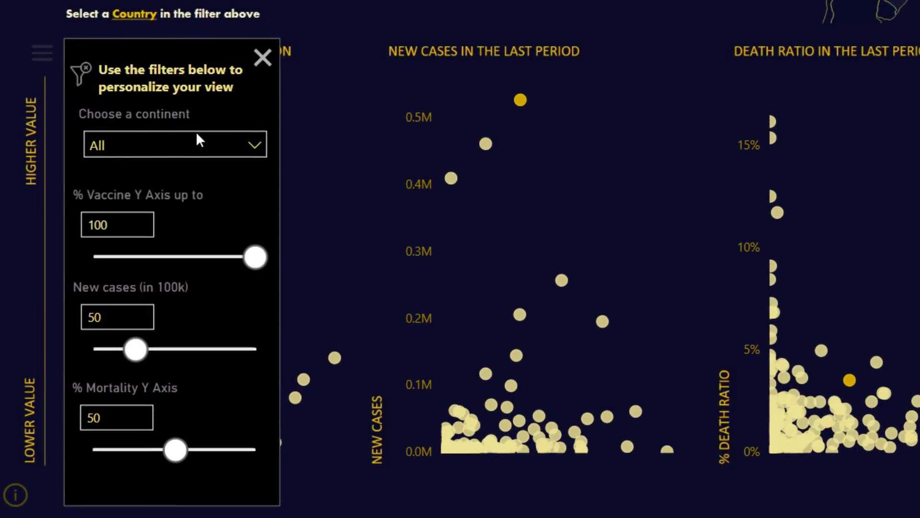
click(245, 143)
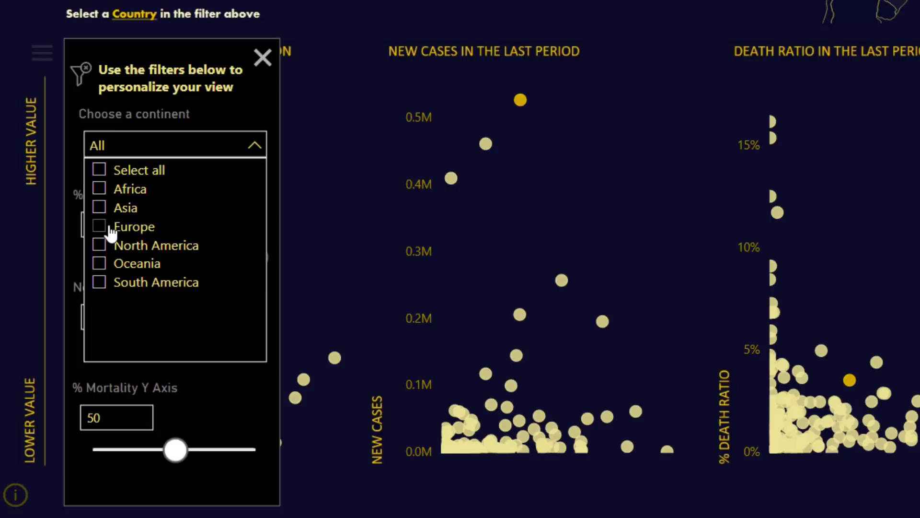
click(101, 285)
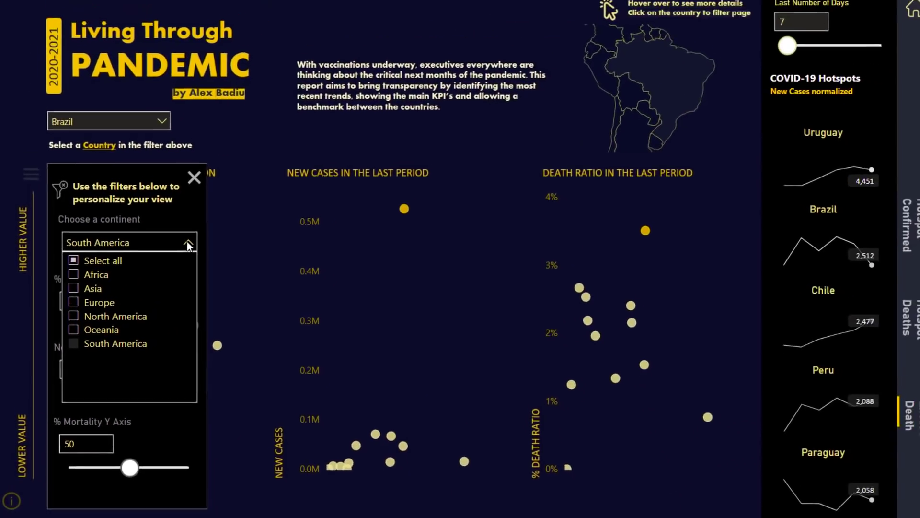
click(187, 243)
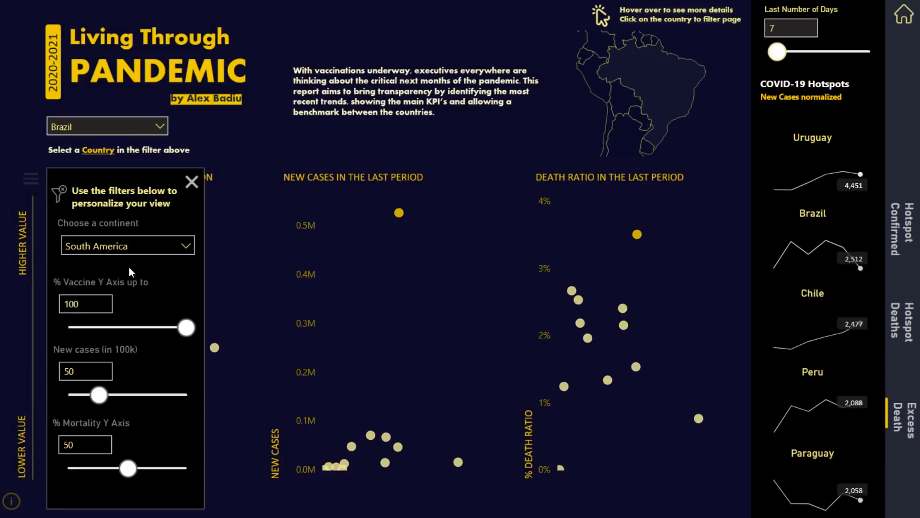
Set the new cases limit to 92 and the mortality axis limit to 19, and close the filter pane
drag(105, 394, 131, 395)
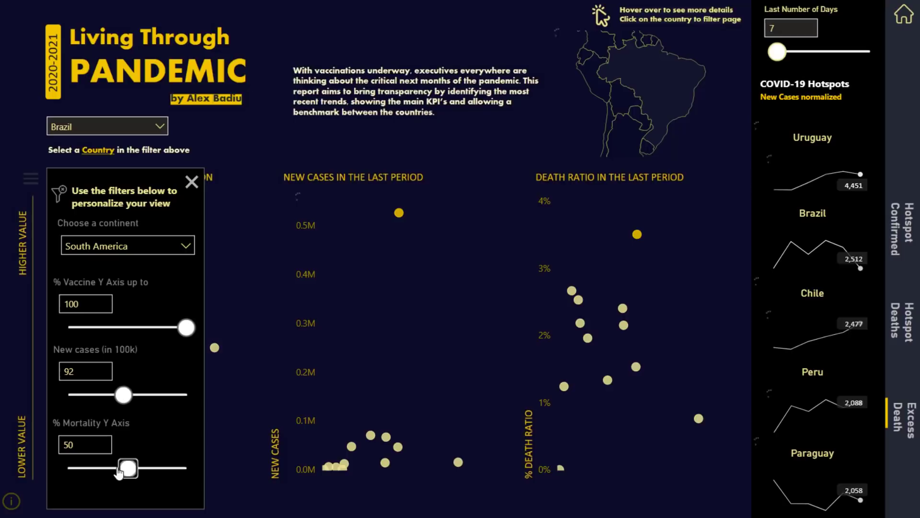
drag(99, 467, 91, 468)
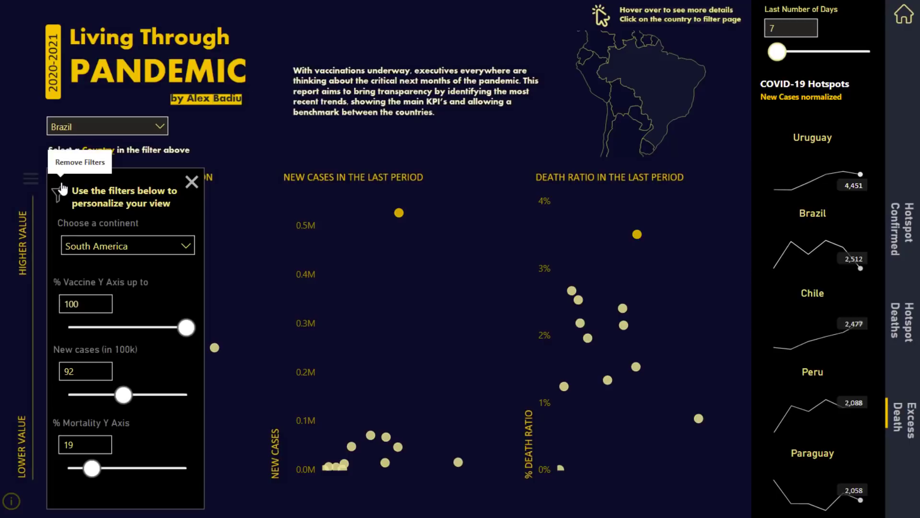
click(191, 182)
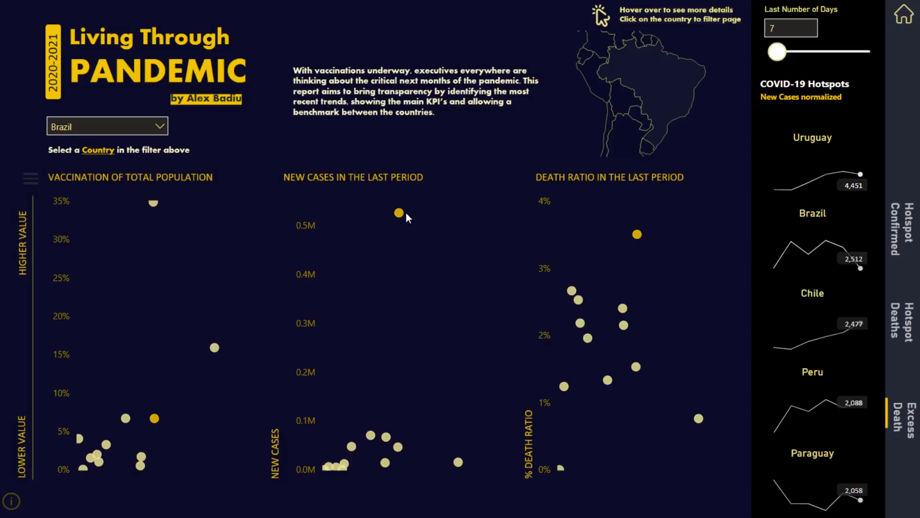
Examine the details of Brazil and a lower-value country in the new cases chart
mouse_move(401, 214)
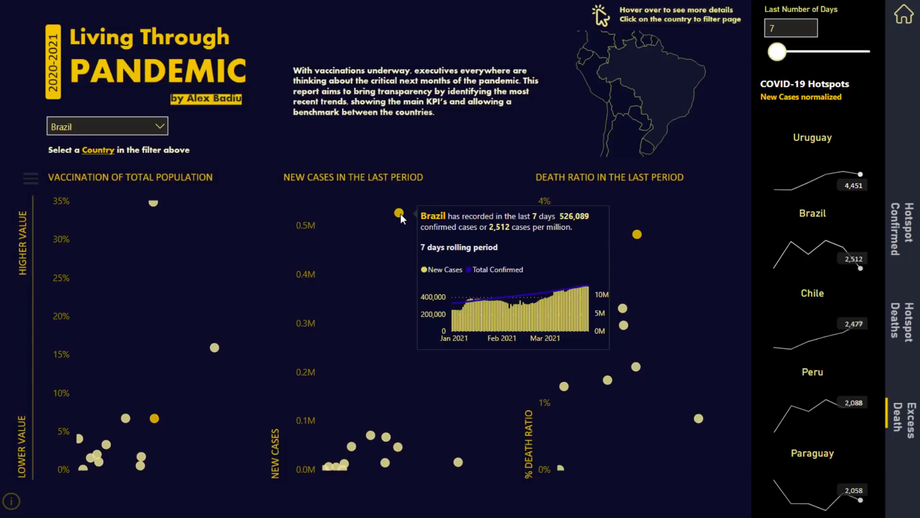
mouse_move(391, 427)
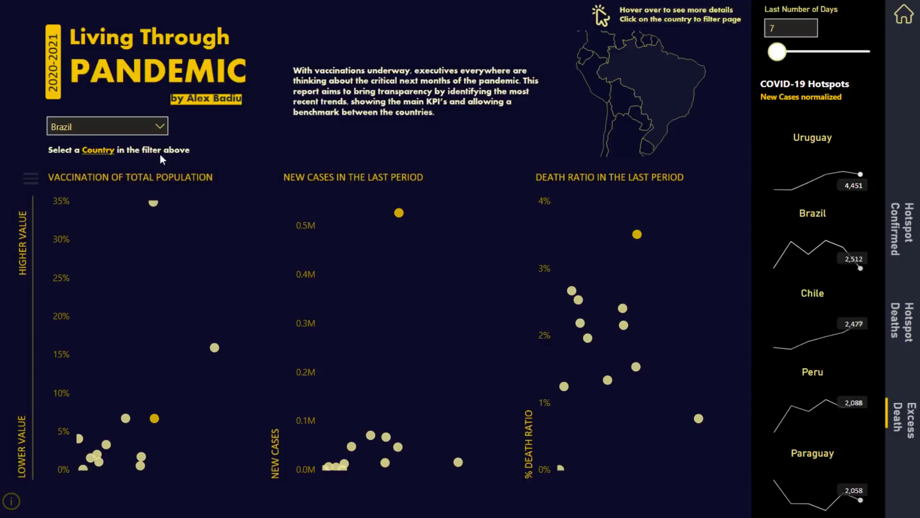
Remove all personalized view filters to restore the default continent and axis settings, and close the filter pane
click(28, 179)
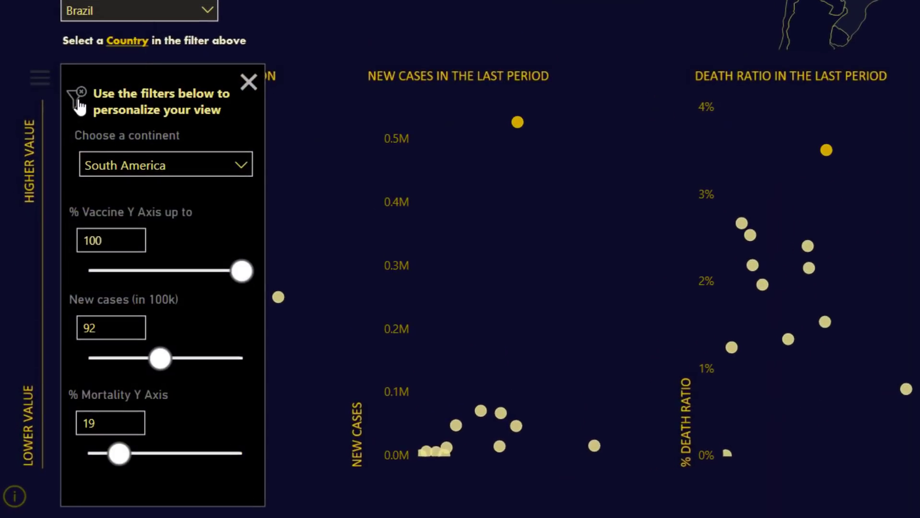
click(79, 102)
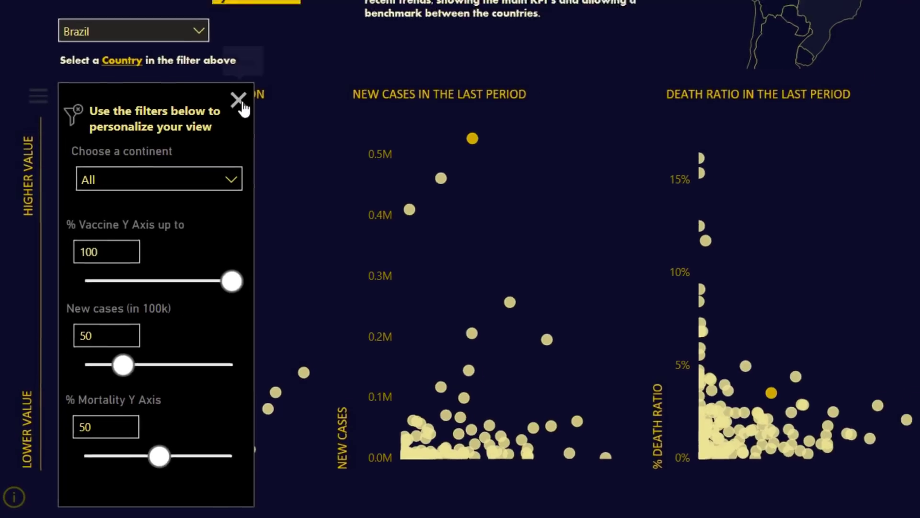
click(249, 82)
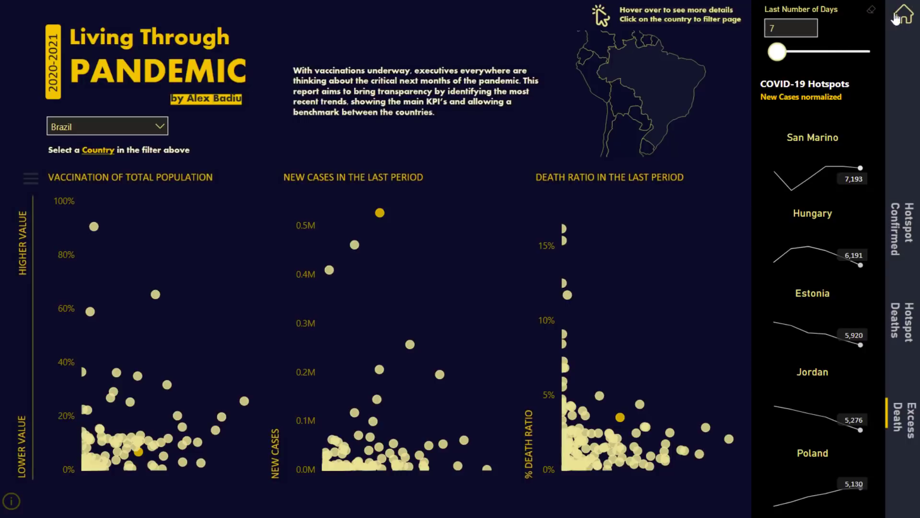
View the confirmed-case hotspots and the death hotspots, and return to the report's home view
click(903, 235)
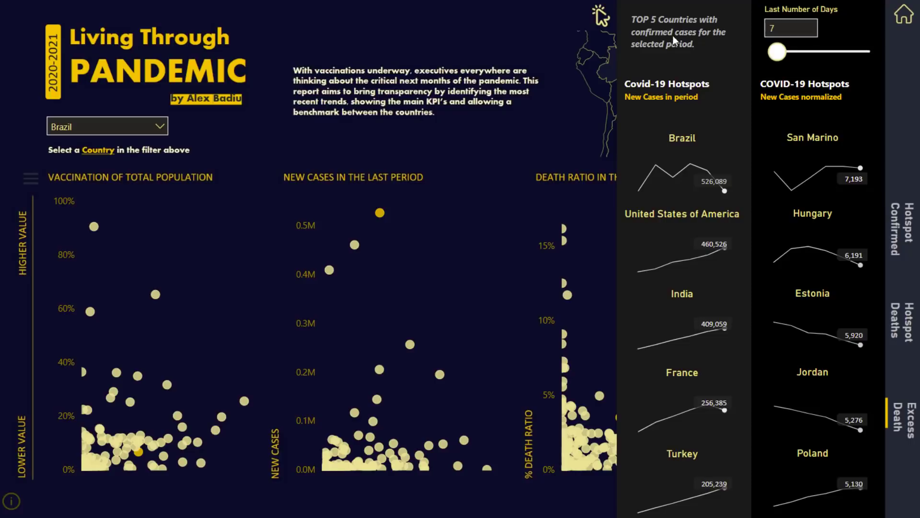
click(903, 328)
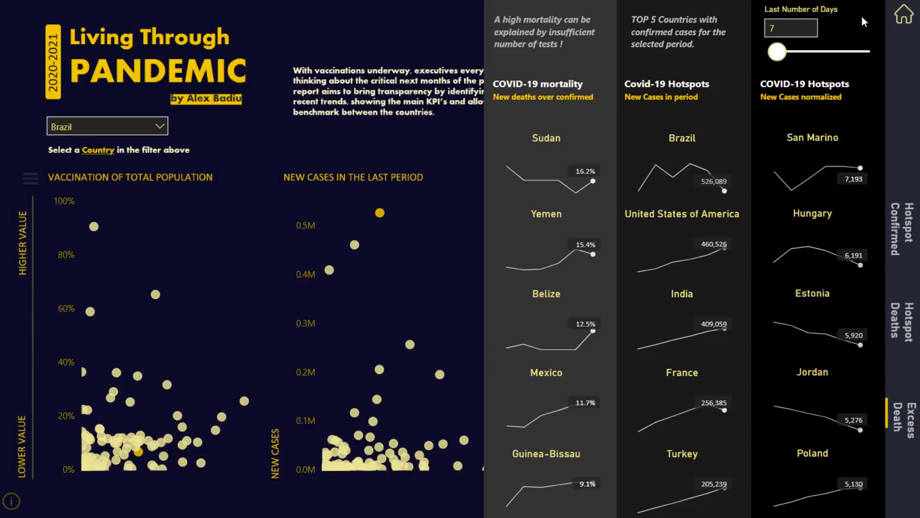
click(907, 15)
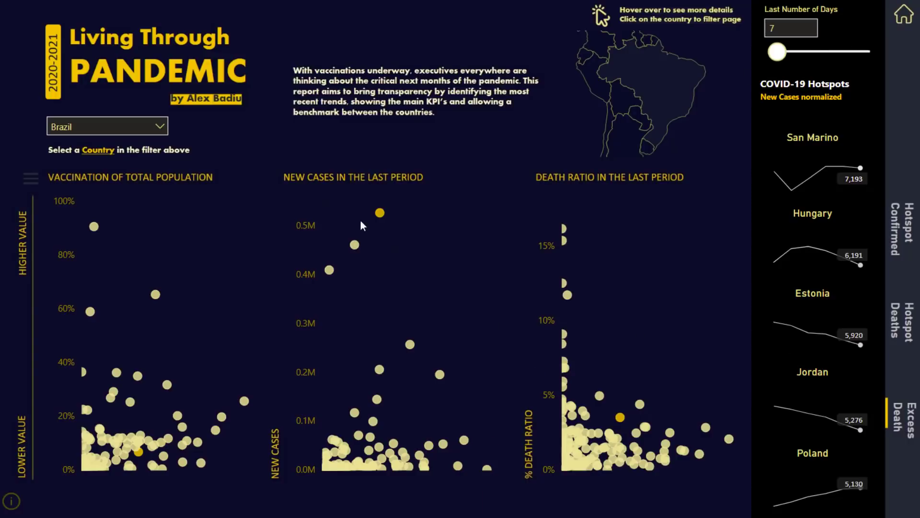
Filter the report to Canada with the country filter and check the country names on the map
click(141, 133)
scroll(124, 231, down, 7)
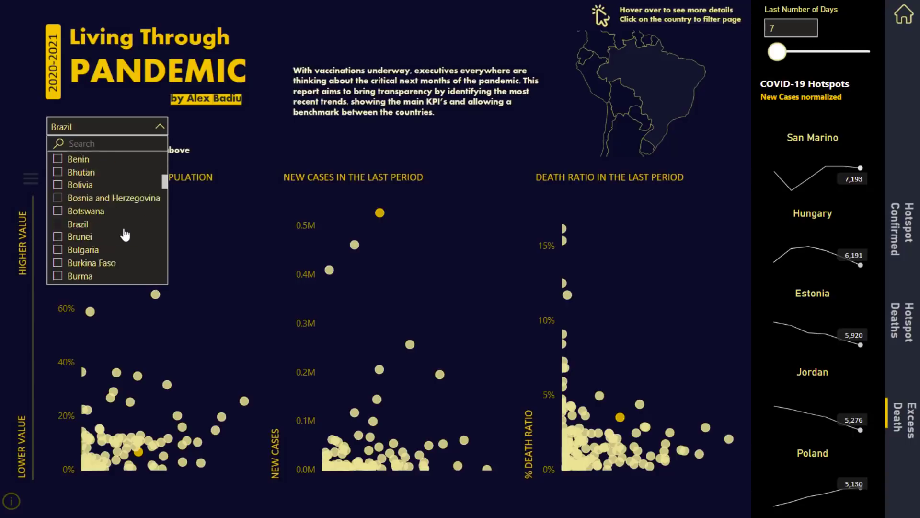
scroll(124, 234, down, 2)
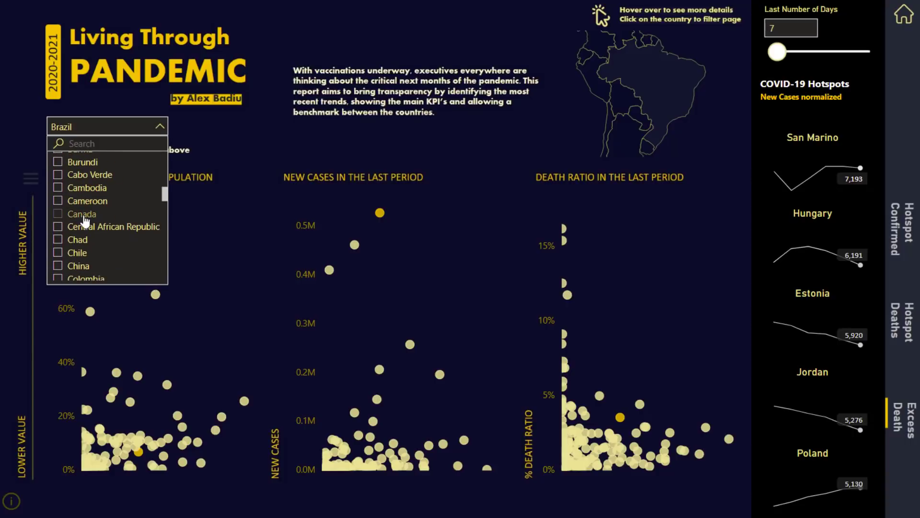
click(115, 214)
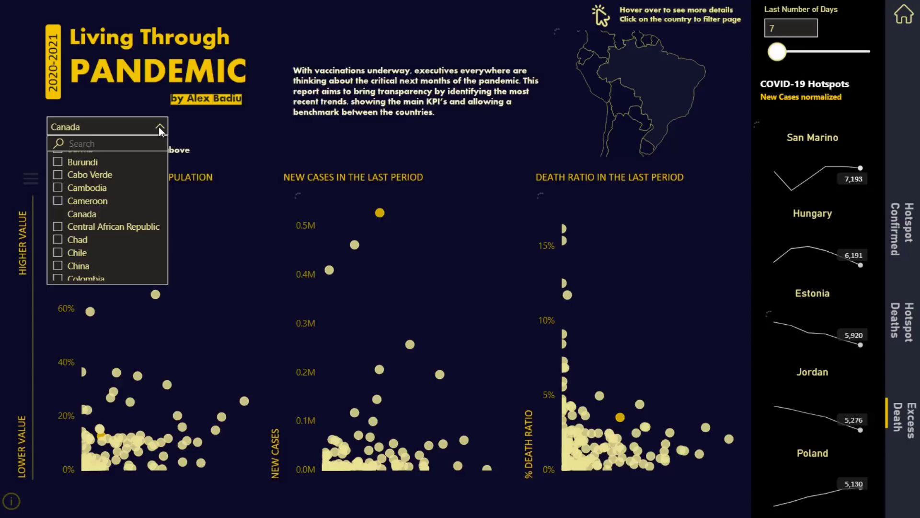
click(159, 126)
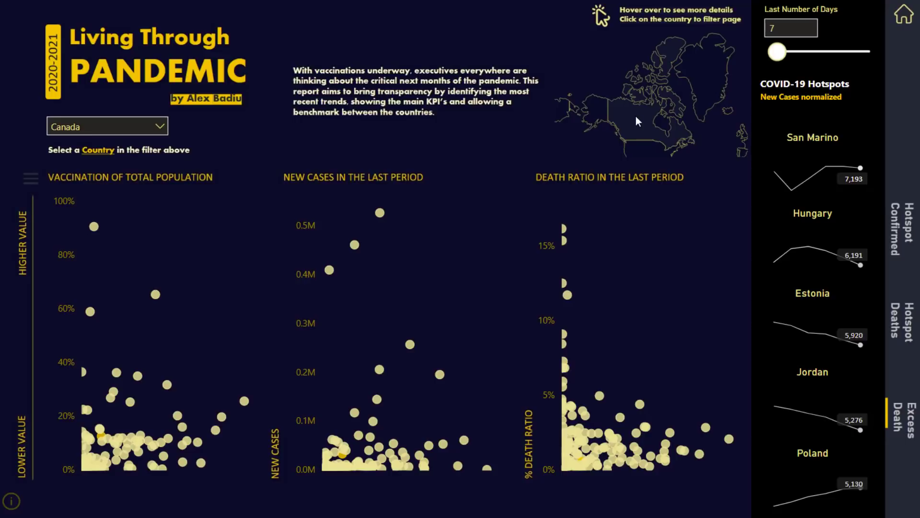
mouse_move(639, 113)
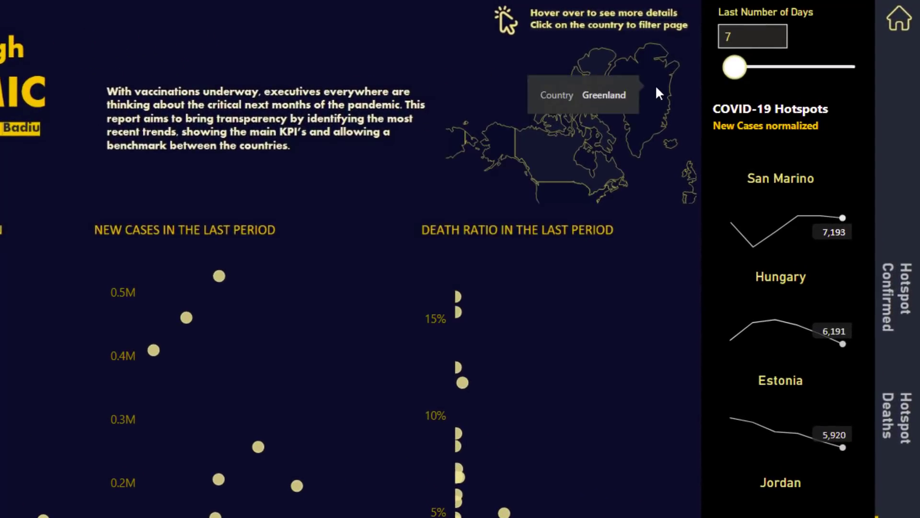
mouse_move(549, 161)
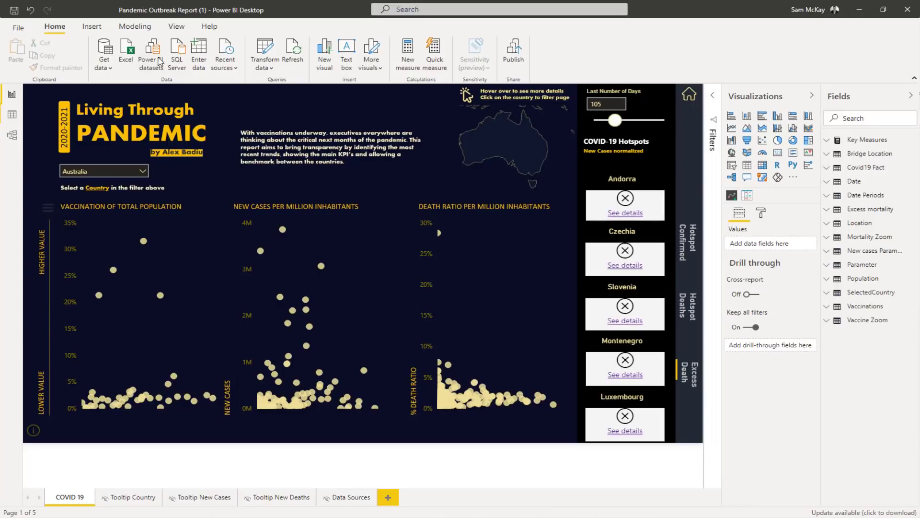
In Power BI Desktop, show the list of bookmarks and preview the Main Page Menu bookmark and the one listed after it
click(176, 26)
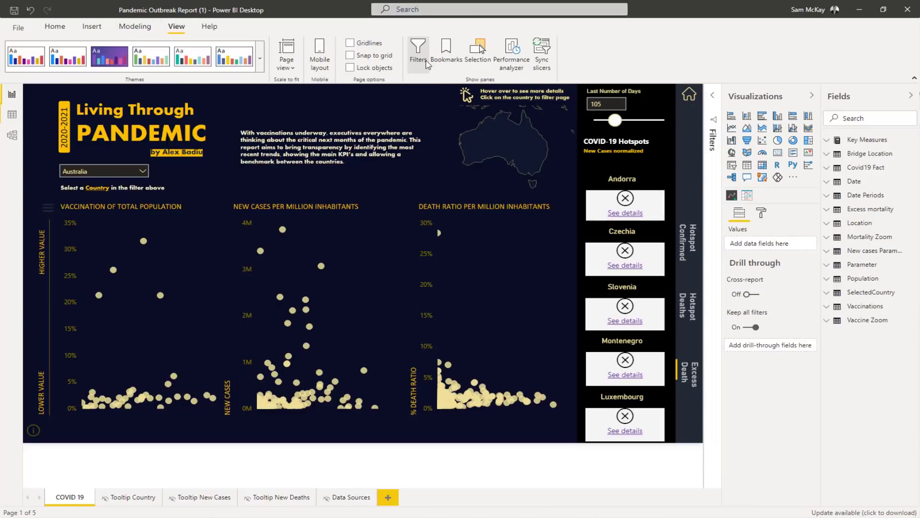
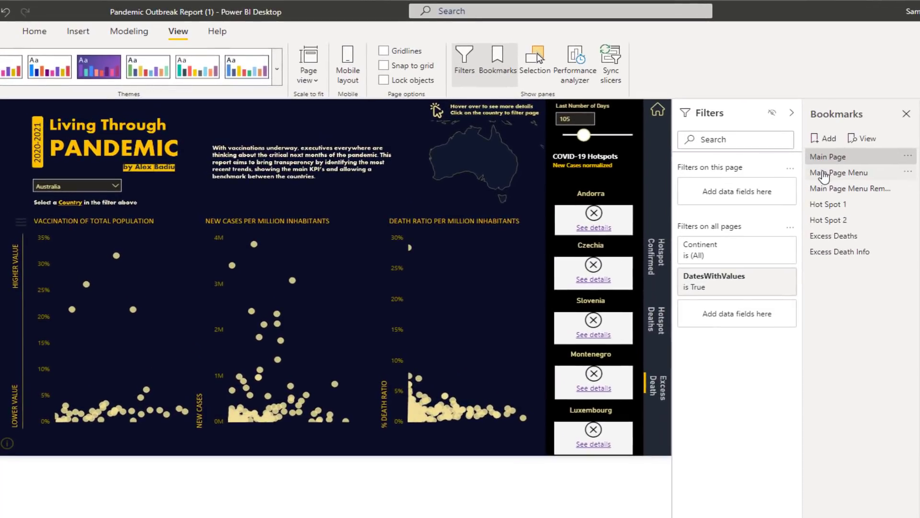
click(824, 173)
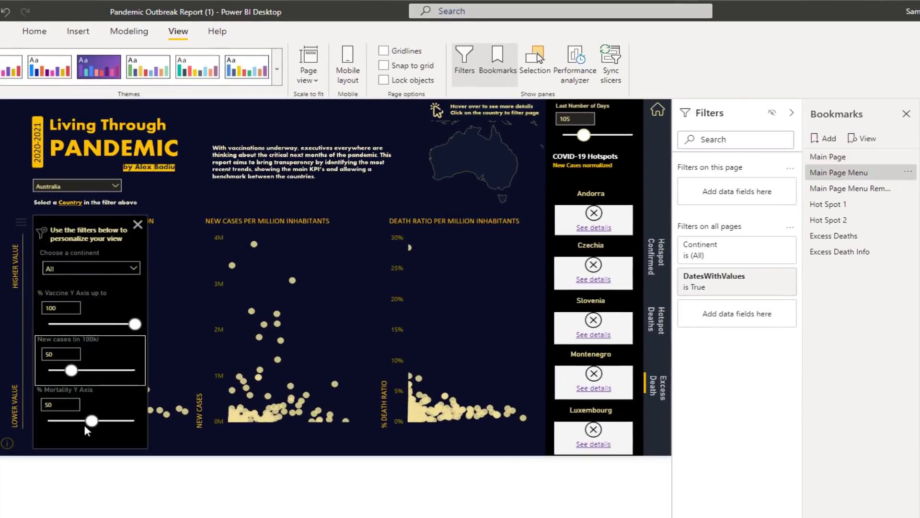
click(837, 172)
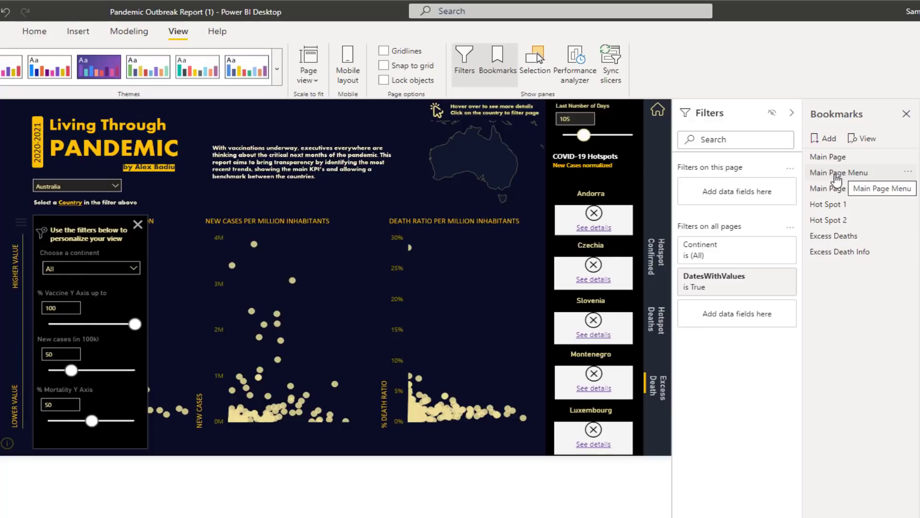
click(847, 175)
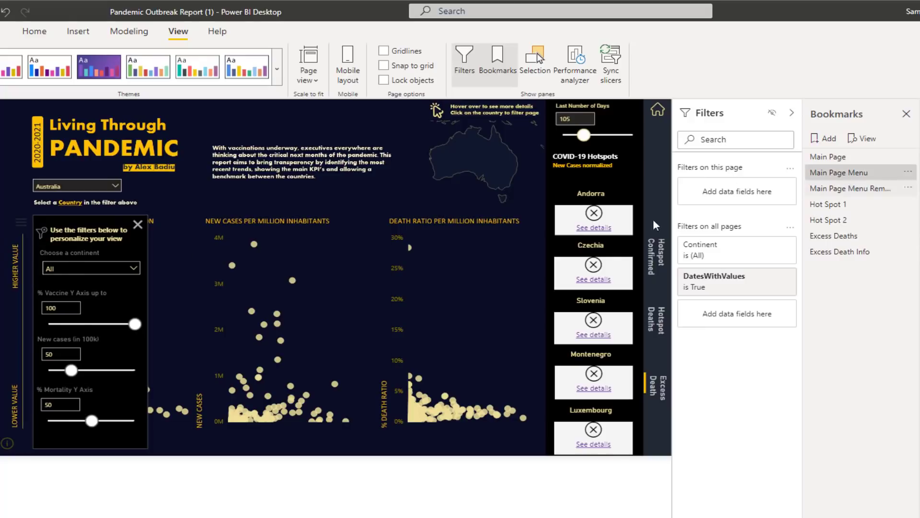
click(827, 191)
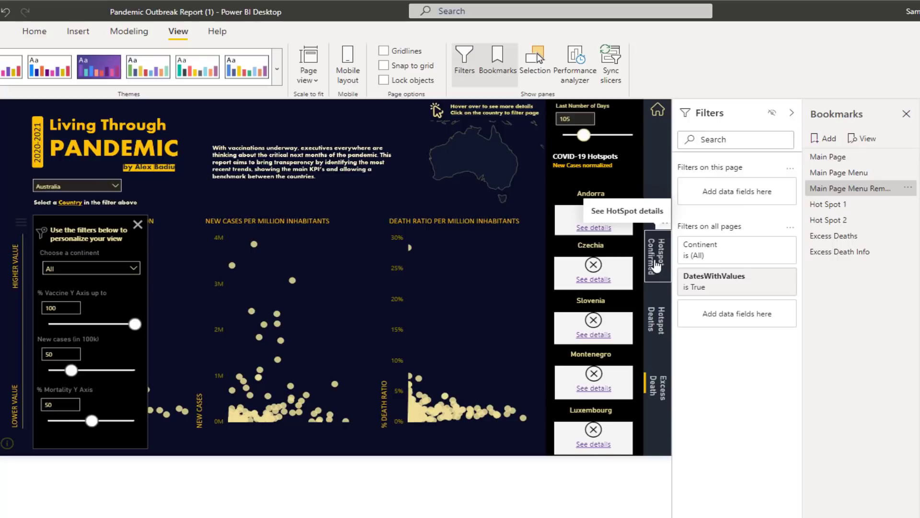
Preview the Hot Spot 1 and Hot Spot 2 bookmarks, and return to the Main Page bookmark
click(831, 206)
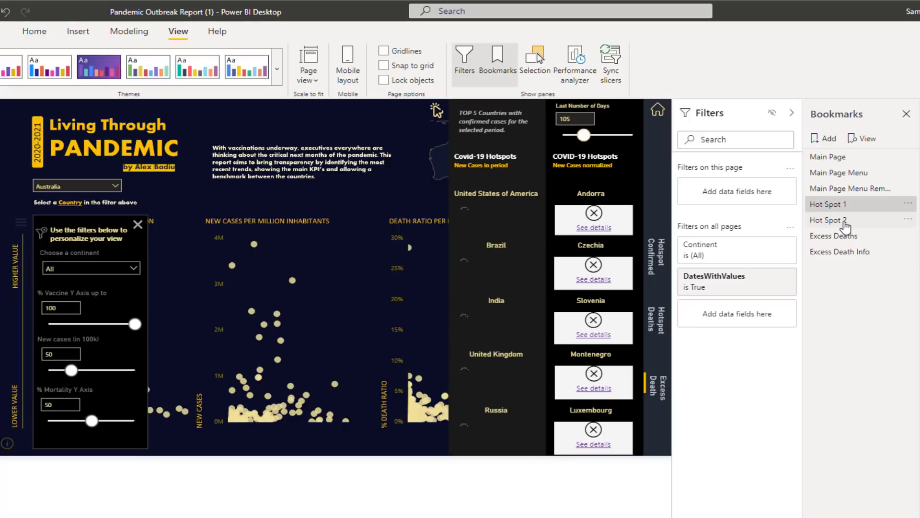
click(845, 224)
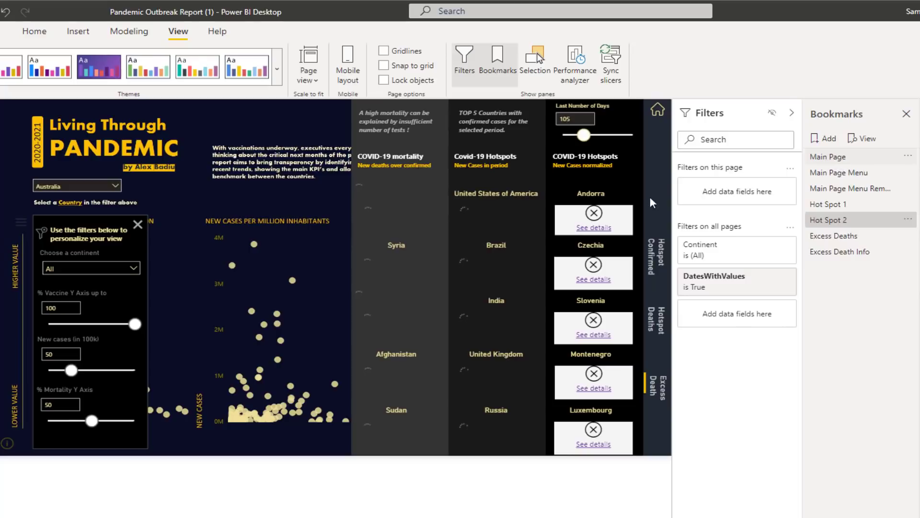
click(875, 160)
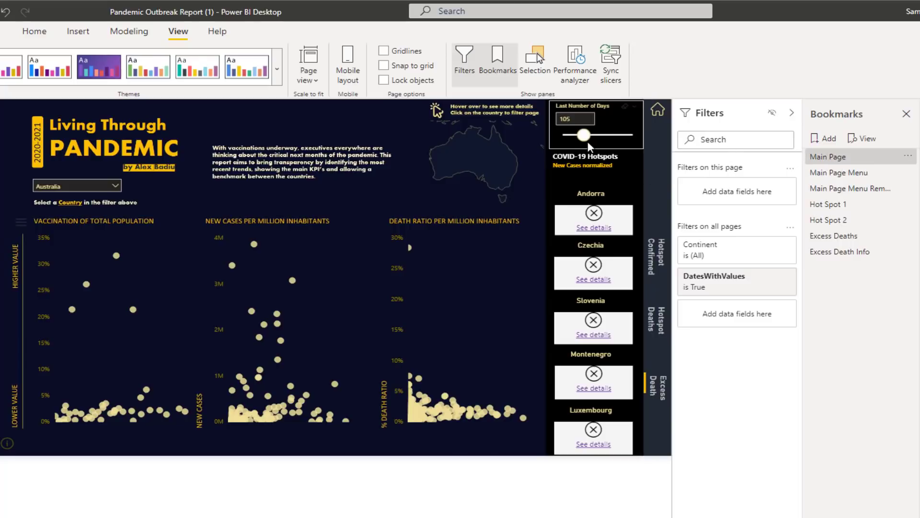
Set the last number of days slicer to 64
drag(587, 139, 567, 139)
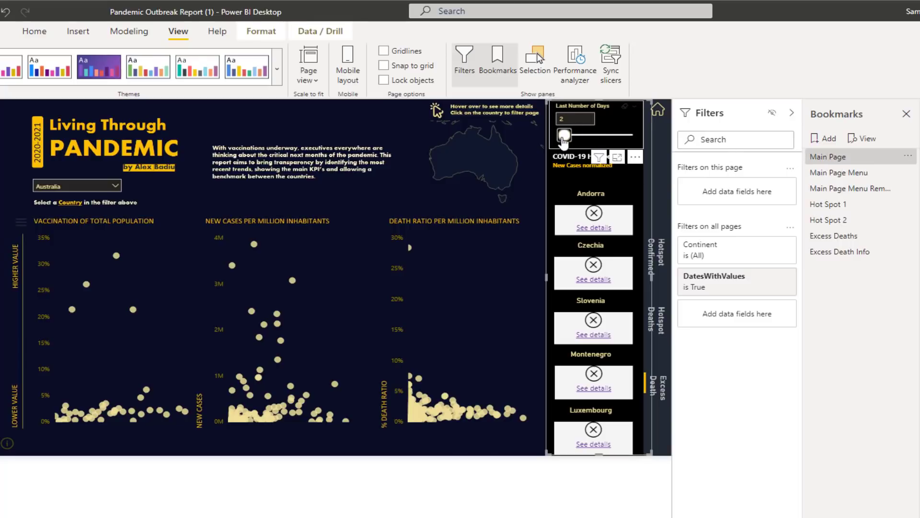
click(575, 138)
click(574, 139)
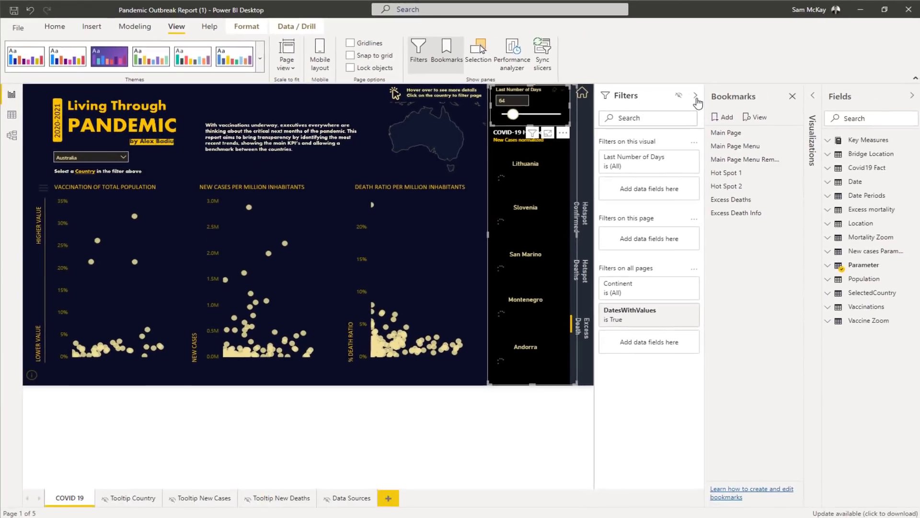
Look through the Tooltip New Cases and Tooltip New Deaths pages, and return to the COVID 19 page
click(694, 95)
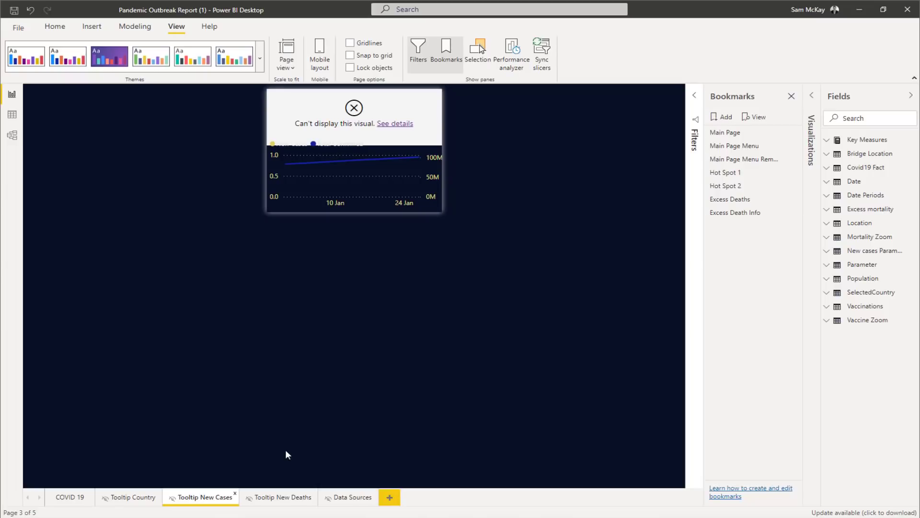
click(282, 497)
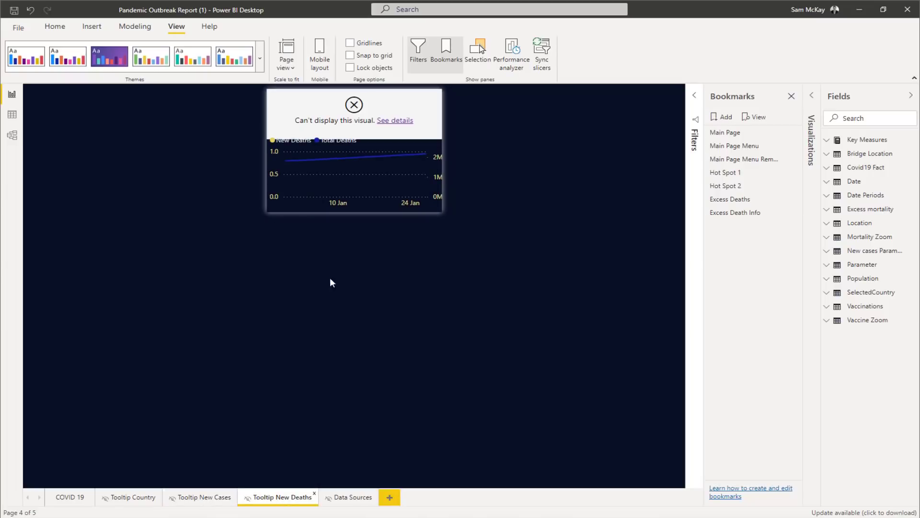
click(65, 498)
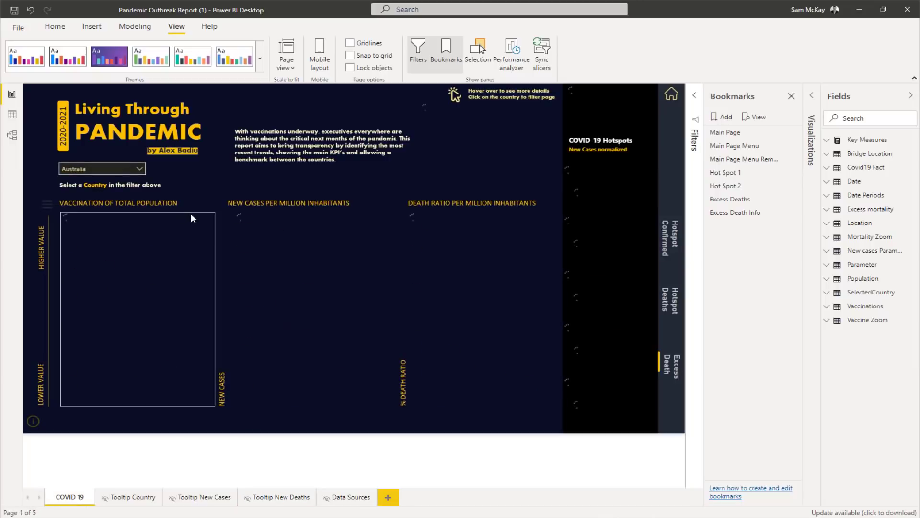
Select the vaccination scatter chart and examine its field assignments and format settings, down to the tooltip option
click(192, 213)
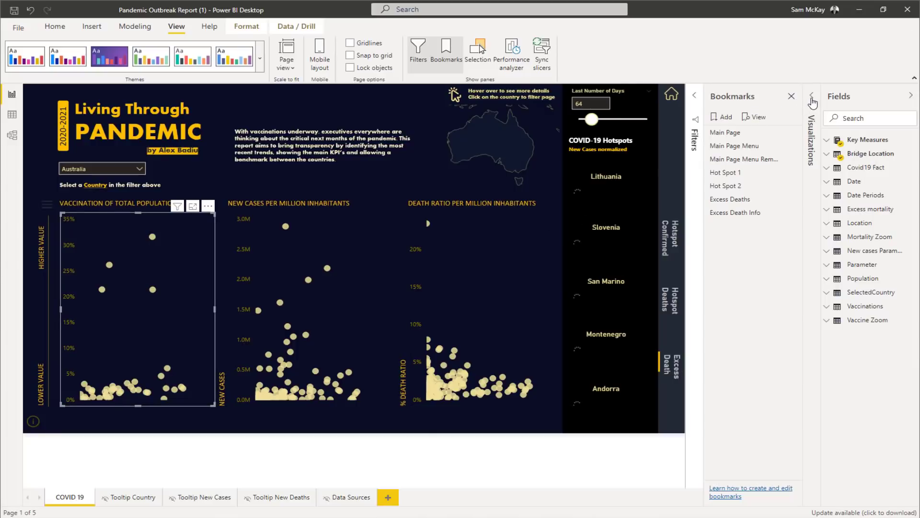
click(811, 139)
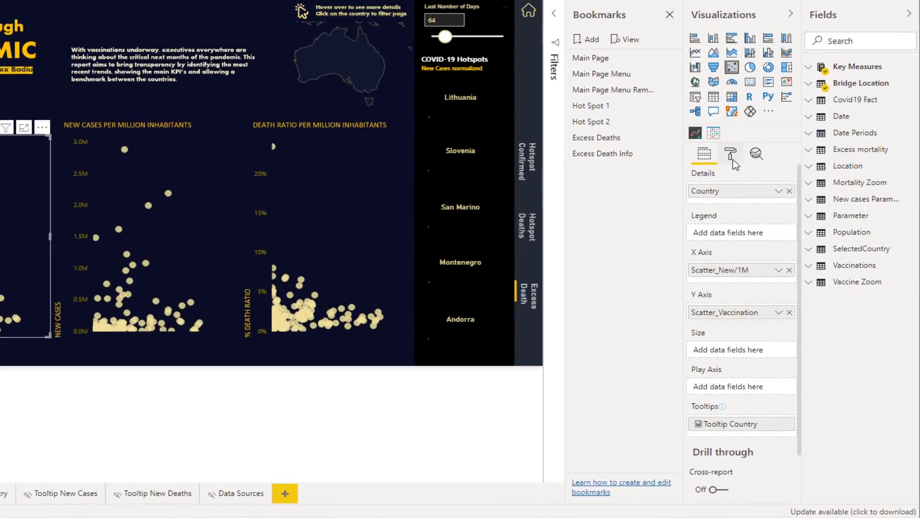
click(732, 157)
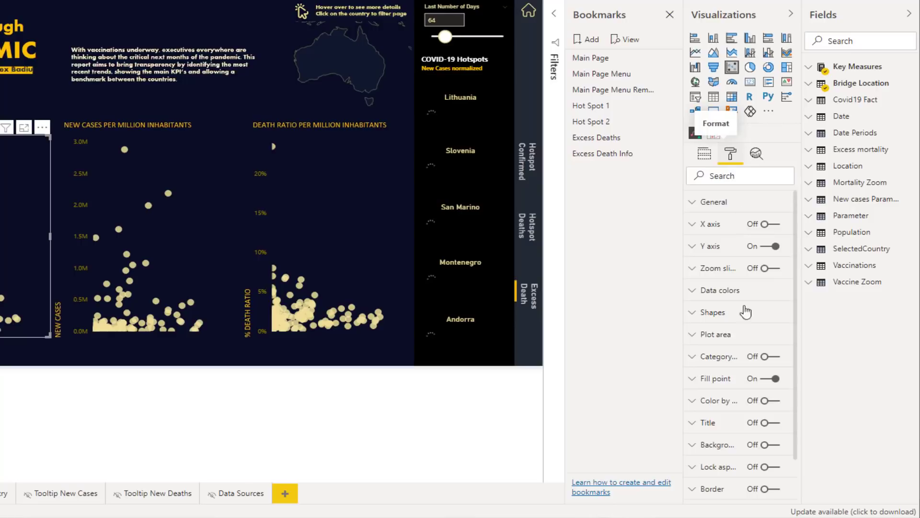
scroll(744, 383, down, 2)
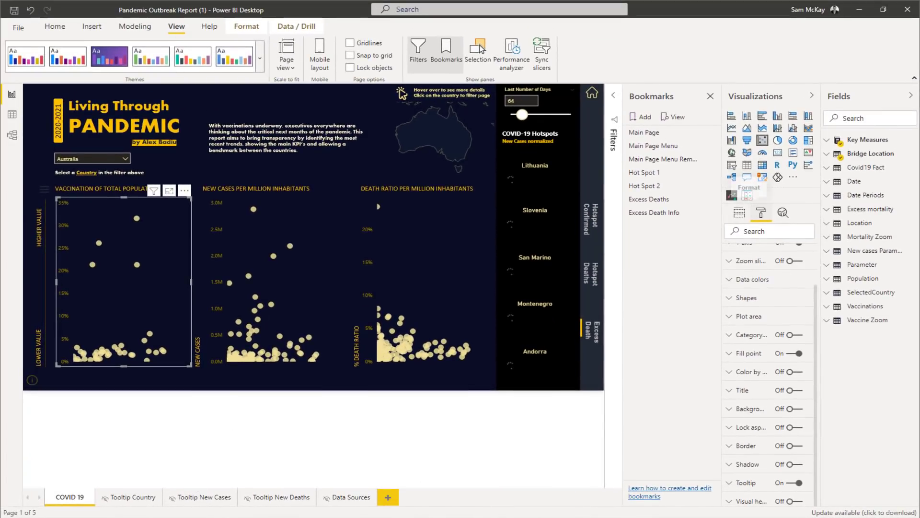
Switch to the published report in Chrome, show it full screen, and examine the details of outlying countries in the new cases and vaccination charts
mouse_move(173, 516)
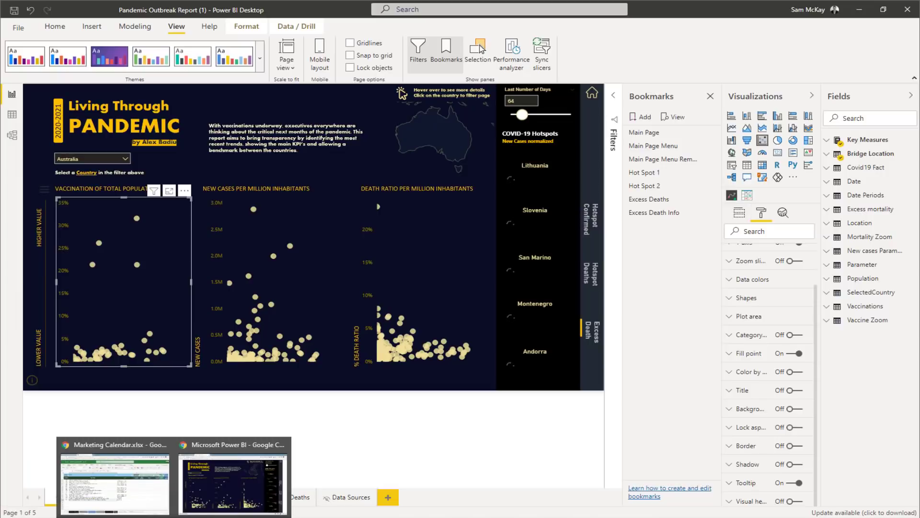
click(208, 496)
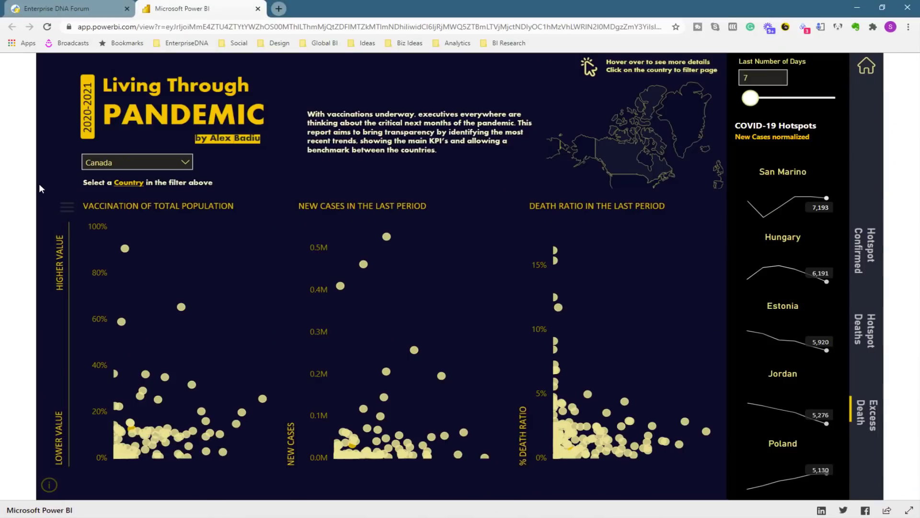
key(F11)
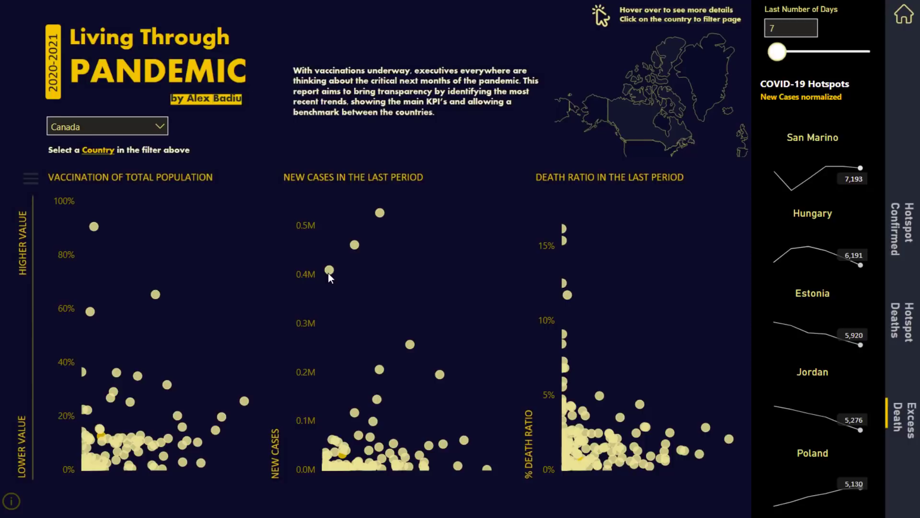
mouse_move(328, 272)
mouse_move(155, 295)
mouse_move(93, 225)
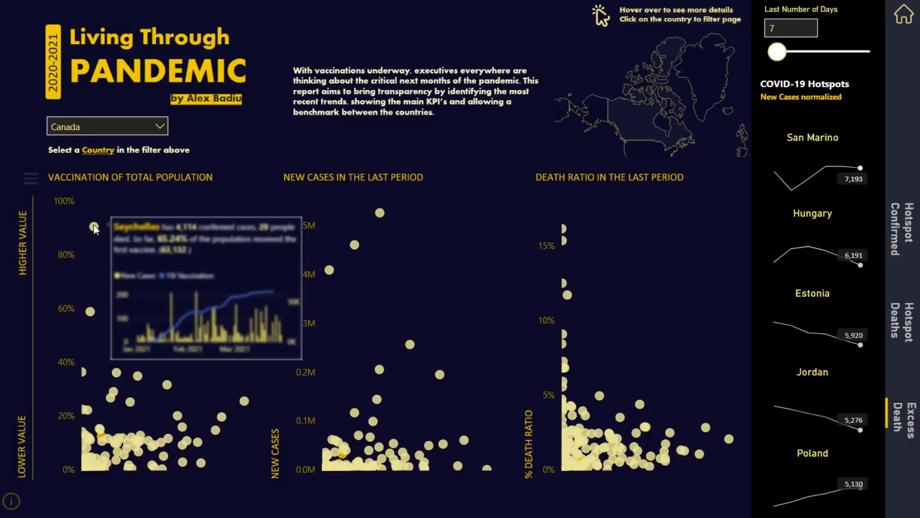